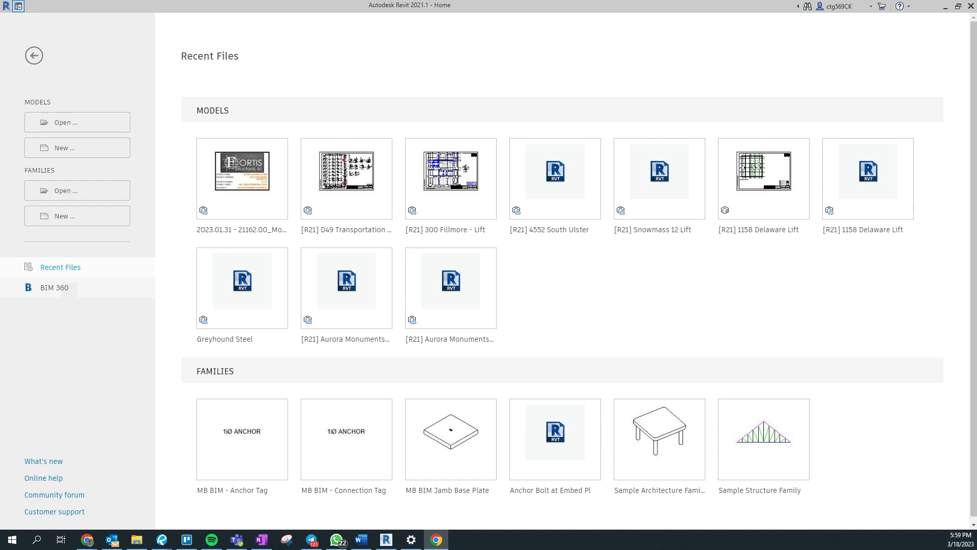
# Open the project file [R20] Template.rvt from the BIM Current Projects folder.
pyautogui.click(80, 124)
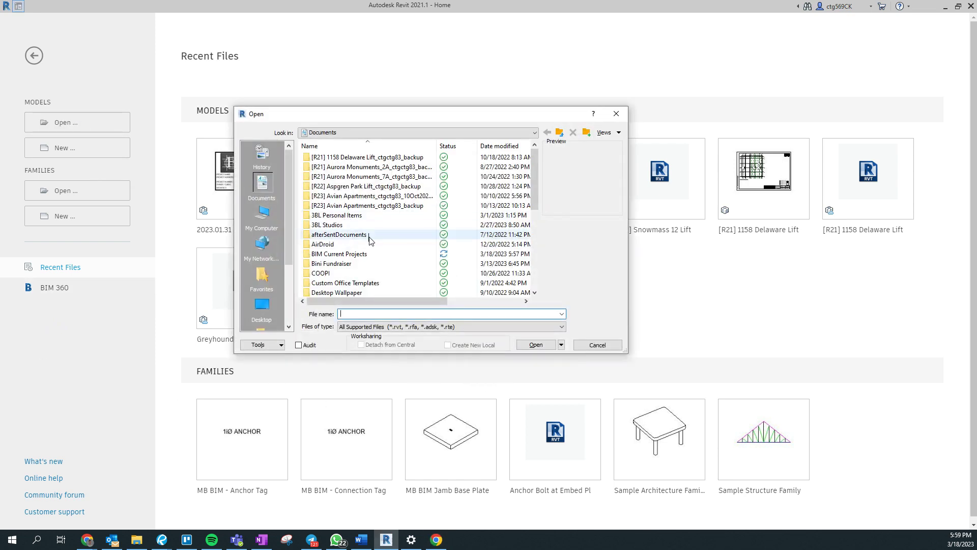
pyautogui.doubleClick(354, 257)
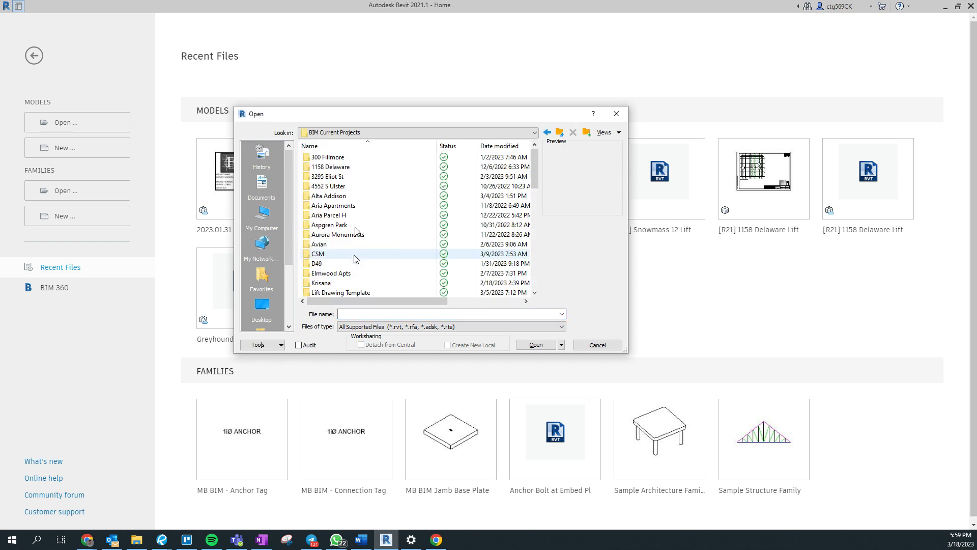
pyautogui.scroll(-7, 355, 204)
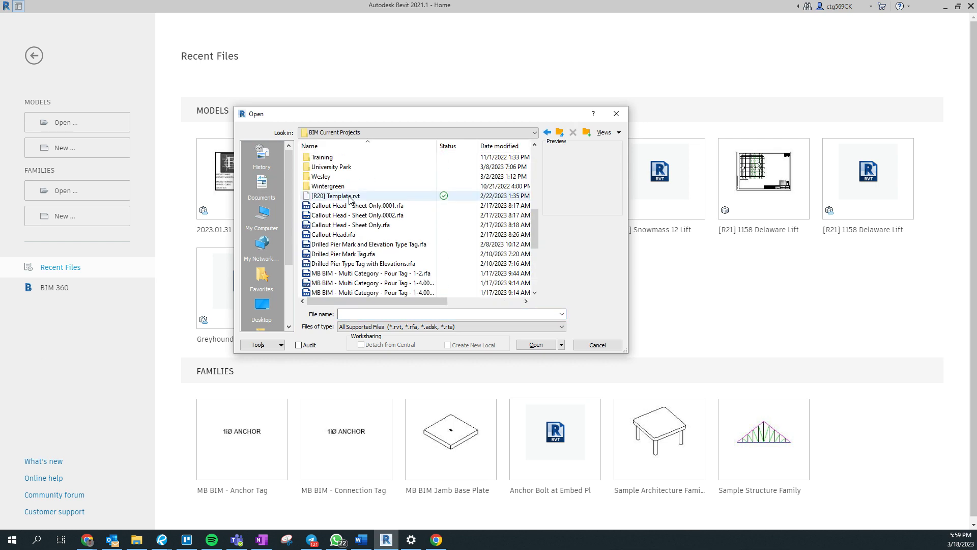
pyautogui.click(376, 197)
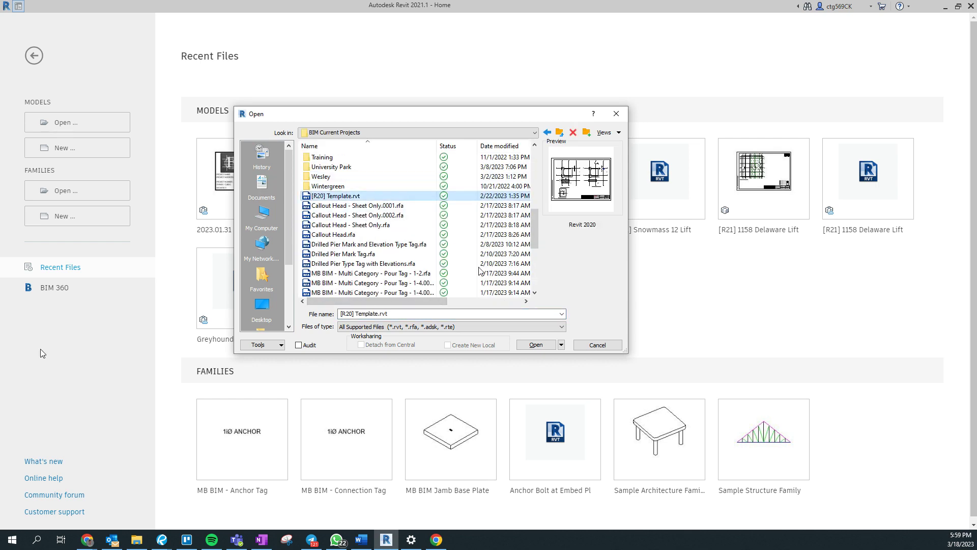
pyautogui.click(531, 346)
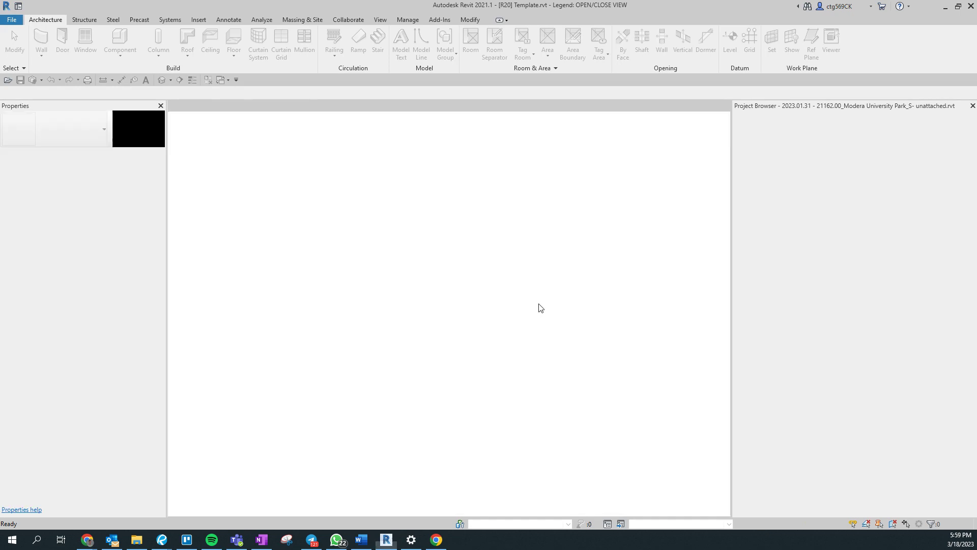
# Replace the PROJECT NAME line of the title text on the open/close page with MODERA UNIVERSITY PARK.
pyautogui.doubleClick(473, 182)
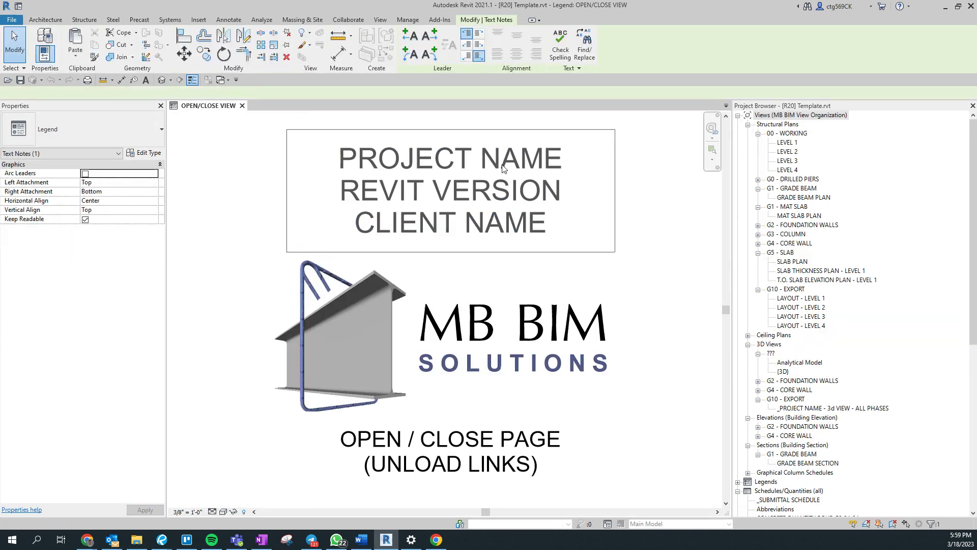
pyautogui.moveTo(564, 163); pyautogui.dragTo(312, 156)
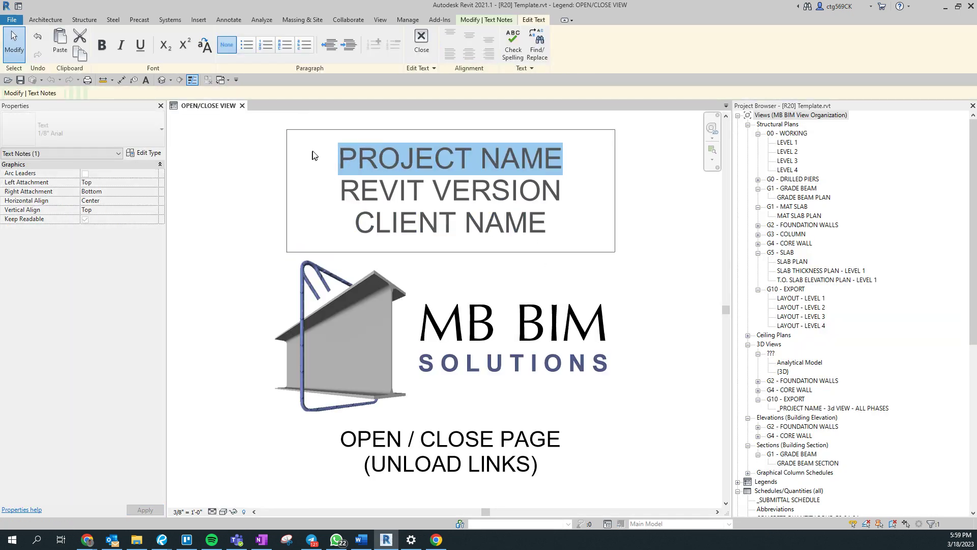
pyautogui.write('MODERA UNI')
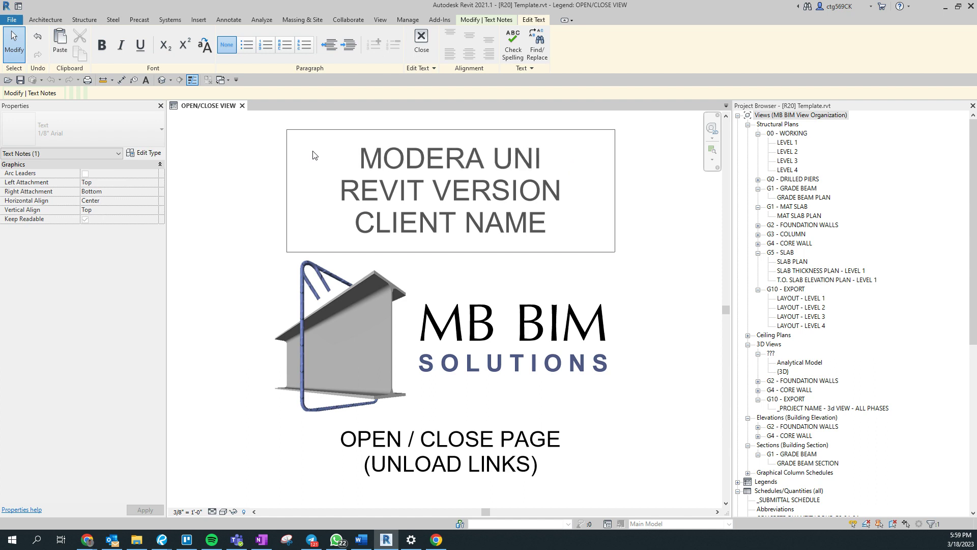
pyautogui.write('VERSITY')
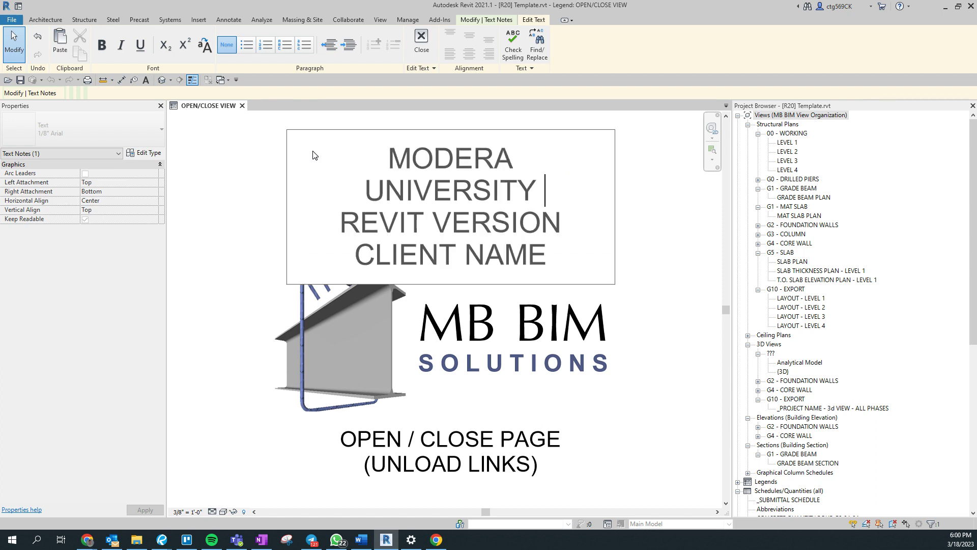
pyautogui.write(' PARK')
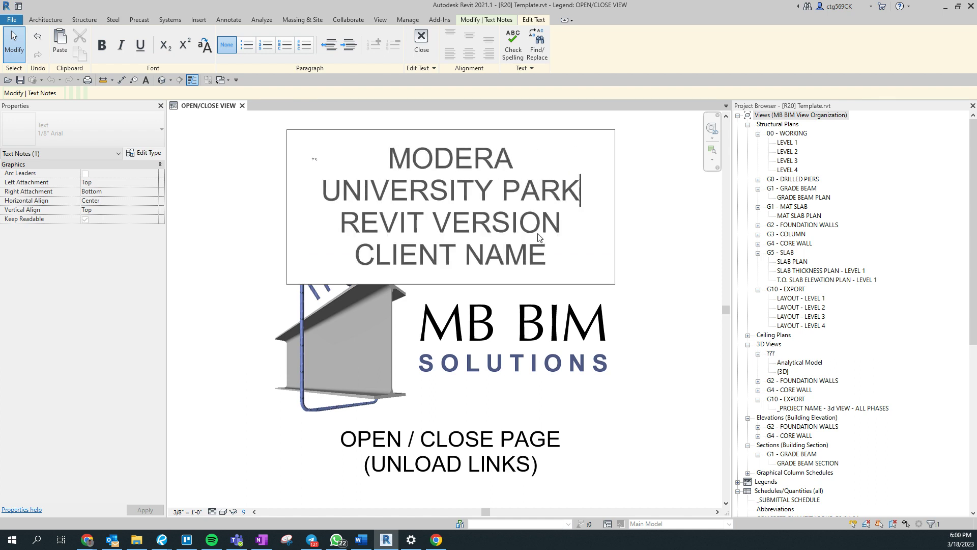
# Replace the REVIT VERSION line of the title text with REVIT 2021 and finish editing the note.
pyautogui.moveTo(561, 223); pyautogui.dragTo(322, 214)
pyautogui.write('REVIT')
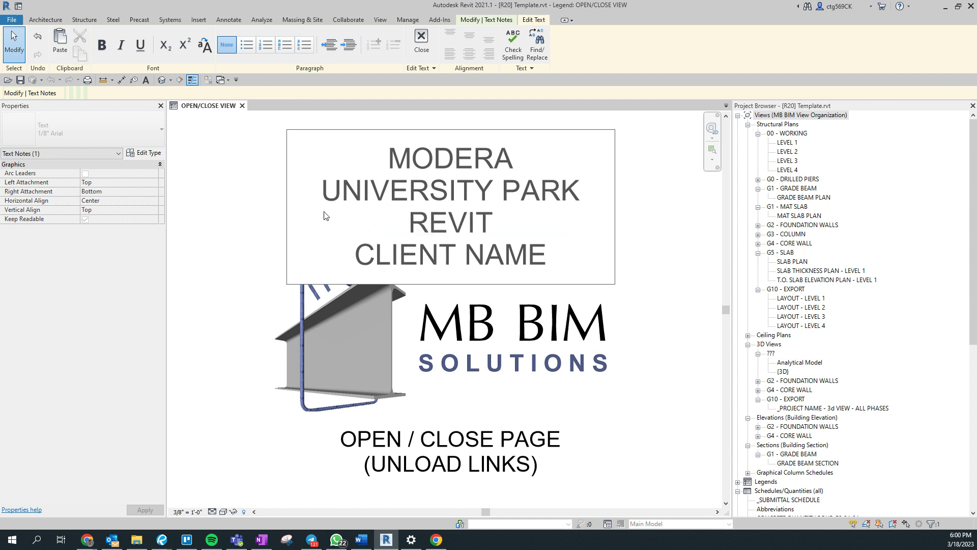
pyautogui.write(' 2022')
pyautogui.press('BackSpace')
pyautogui.write('1')
pyautogui.click(649, 273)
pyautogui.scroll(-1, 649, 264)
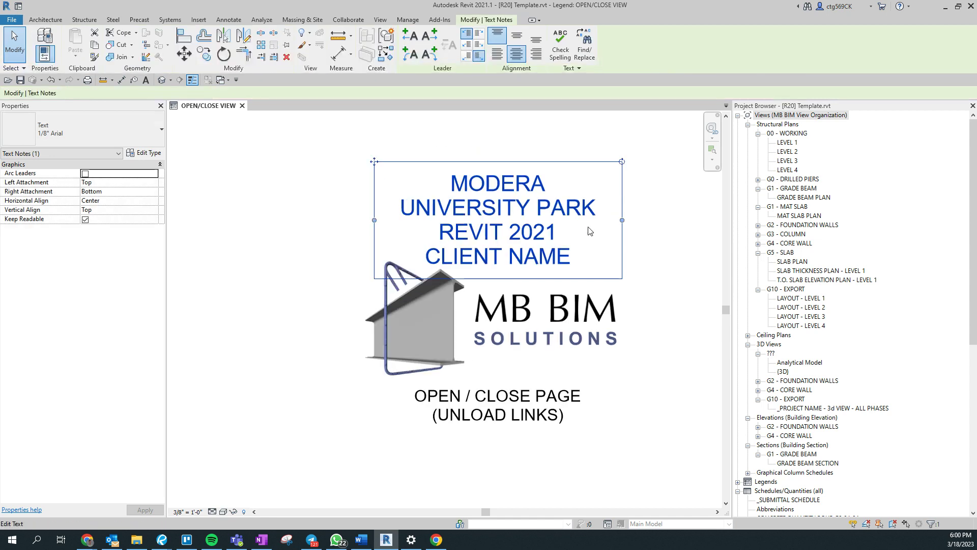
# Widen the title text note so that MODERA UNIVERSITY PARK fits on a single line.
pyautogui.click(591, 231)
pyautogui.click(628, 233)
pyautogui.click(567, 222)
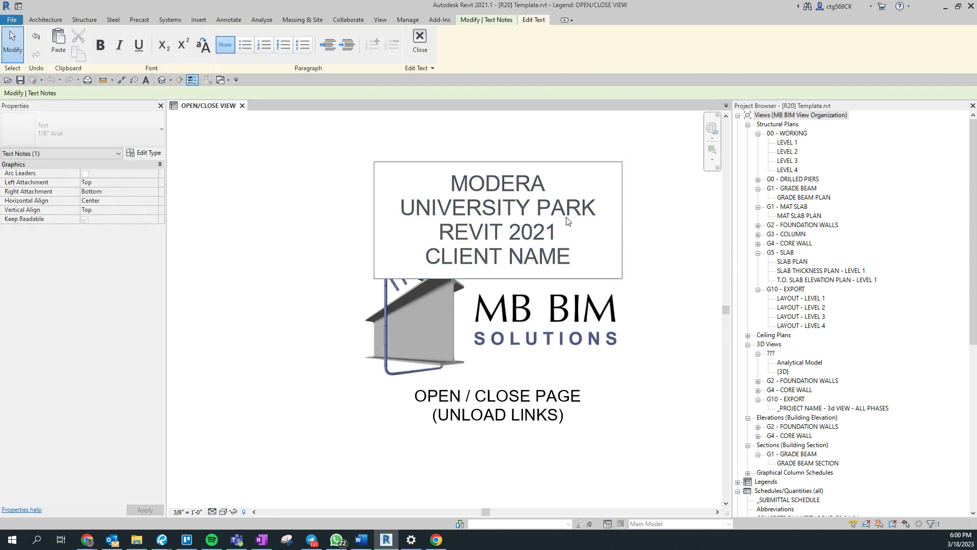
pyautogui.click(636, 233)
pyautogui.moveTo(623, 220); pyautogui.dragTo(675, 228)
pyautogui.click(645, 305)
# Open the LEVEL 1 structural plan from the 00 - WORKING views.
pyautogui.scroll(-4, 769, 387)
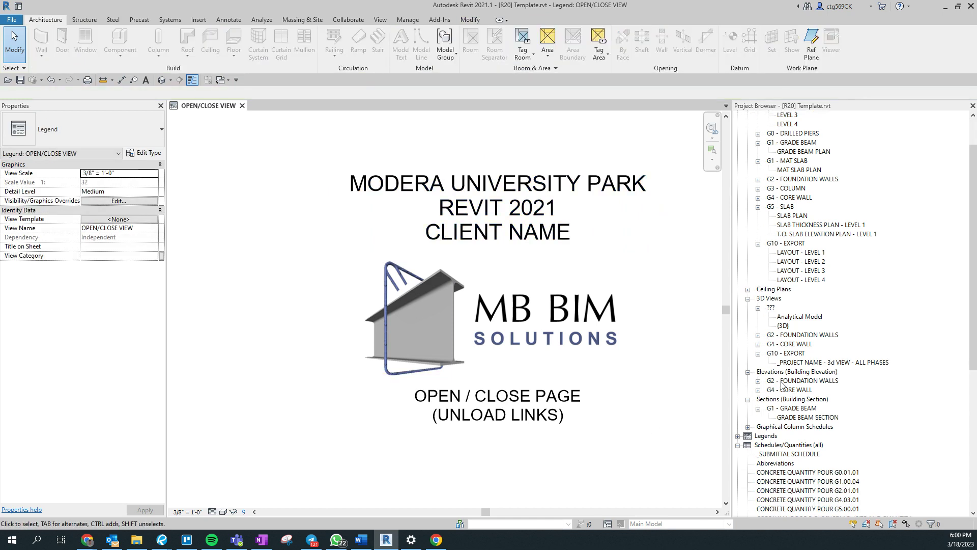
pyautogui.scroll(5, 852, 420)
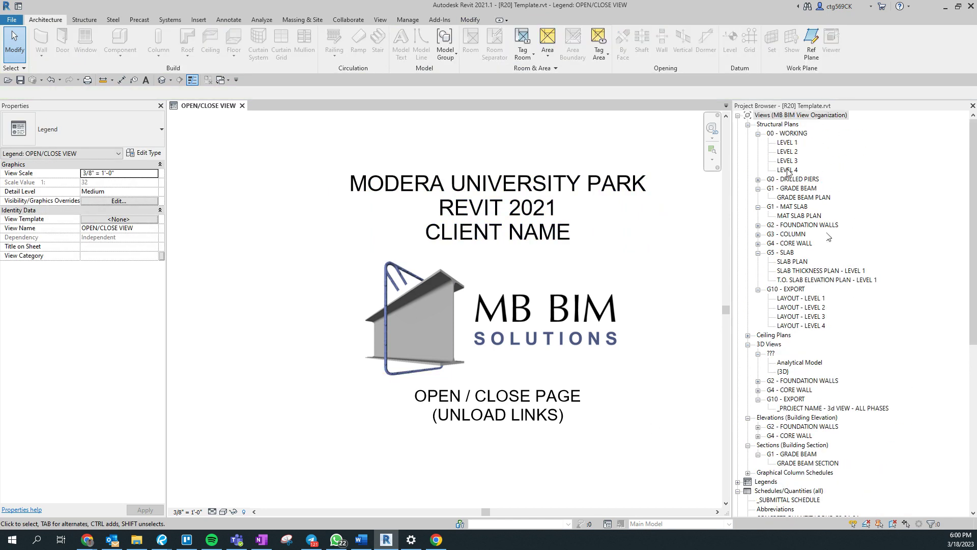
pyautogui.doubleClick(786, 142)
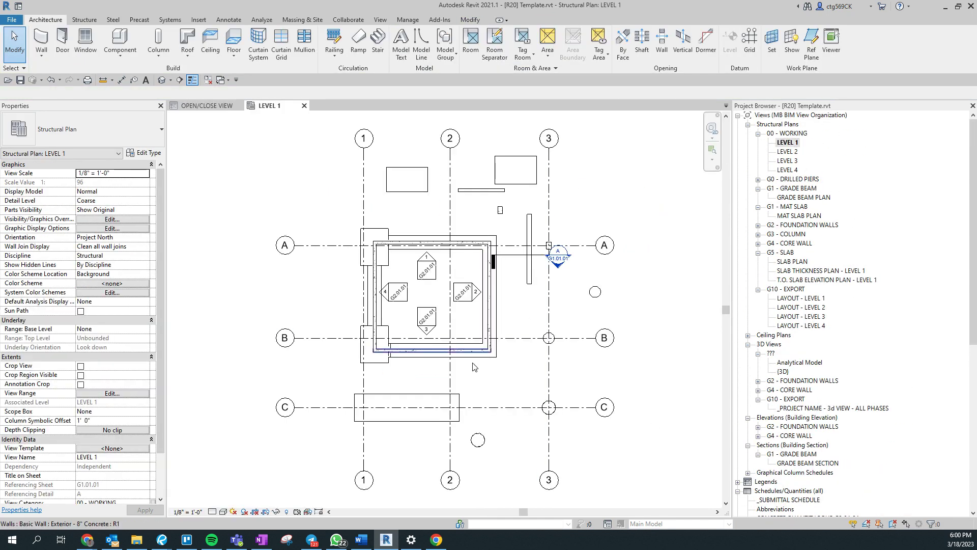
# Delete all elevations, floors, structural columns, structural foundations, structural framing, views and walls from the LEVEL 1 plan, keeping only the grids.
pyautogui.moveTo(303, 442); pyautogui.dragTo(598, 131)
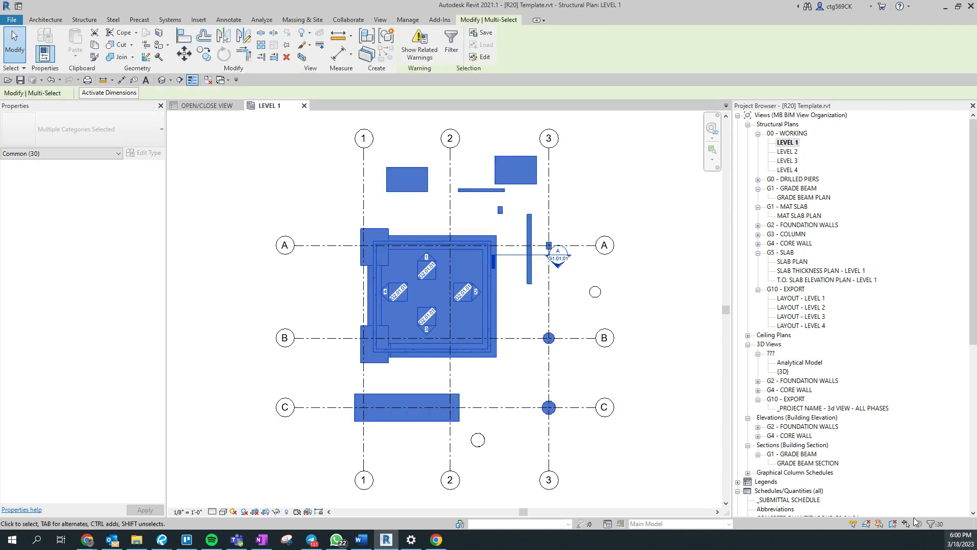
pyautogui.click(334, 458)
pyautogui.scroll(-4, 334, 459)
pyautogui.moveTo(334, 459); pyautogui.dragTo(426, 483, button='middle')
pyautogui.moveTo(566, 482); pyautogui.dragTo(336, 270)
pyautogui.click(930, 523)
pyautogui.click(553, 220)
pyautogui.click(397, 203)
pyautogui.click(398, 211)
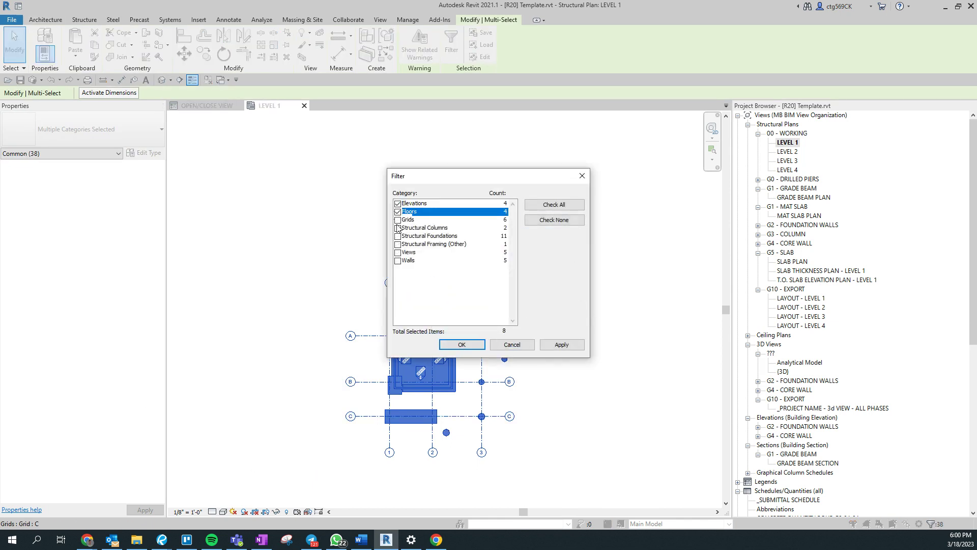
pyautogui.click(398, 227)
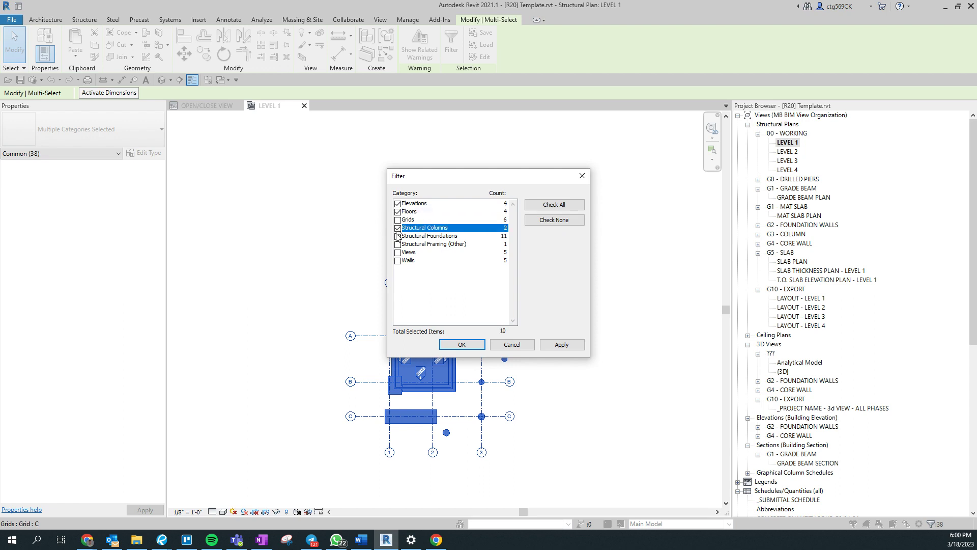
pyautogui.click(398, 236)
pyautogui.click(397, 243)
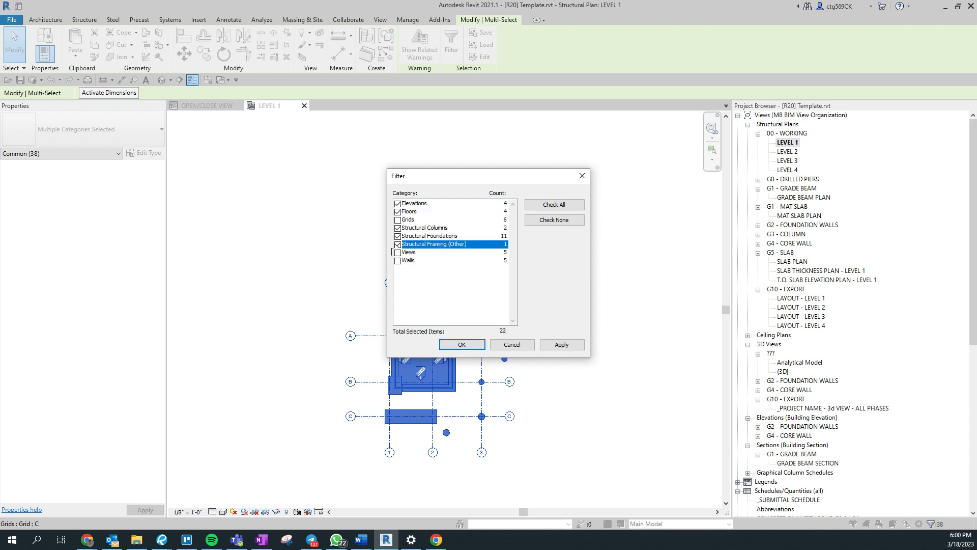
pyautogui.click(397, 252)
pyautogui.click(397, 260)
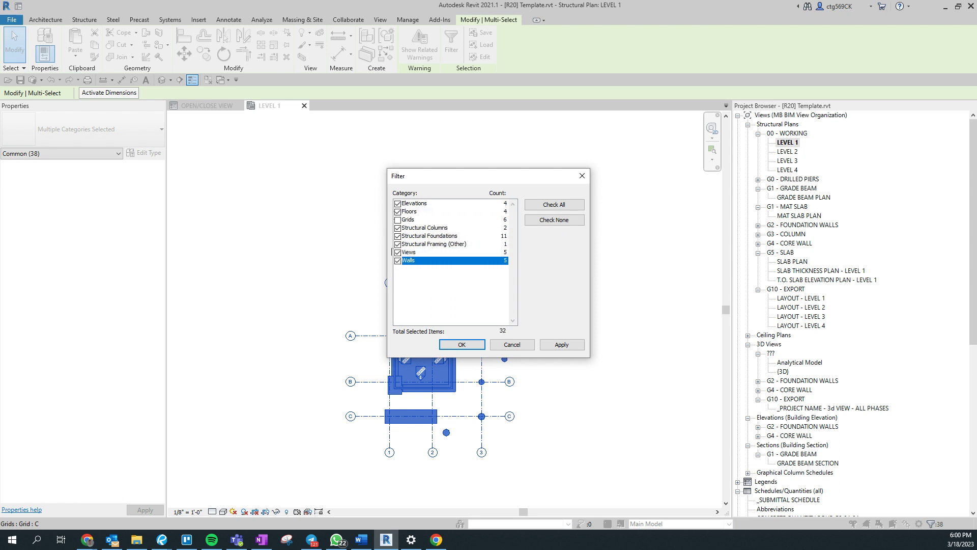
pyautogui.click(459, 345)
pyautogui.press('Delete')
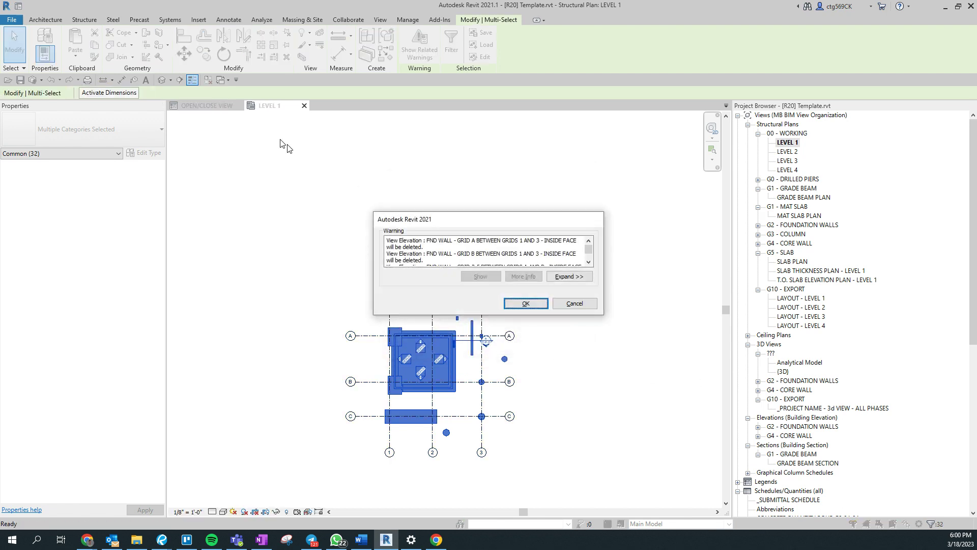
pyautogui.click(514, 306)
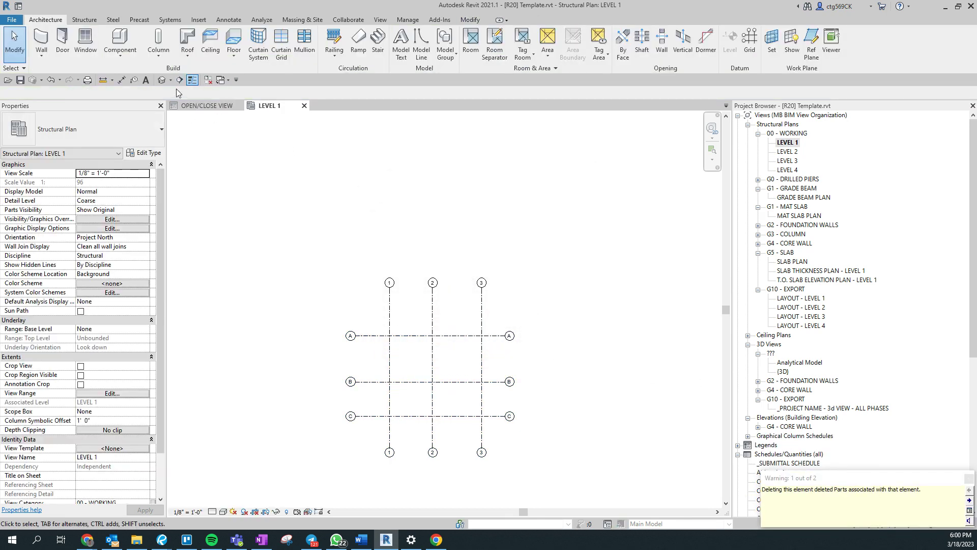
# In the default 3D view, delete the remaining door, generic models and walls while keeping the levels.
pyautogui.click(161, 81)
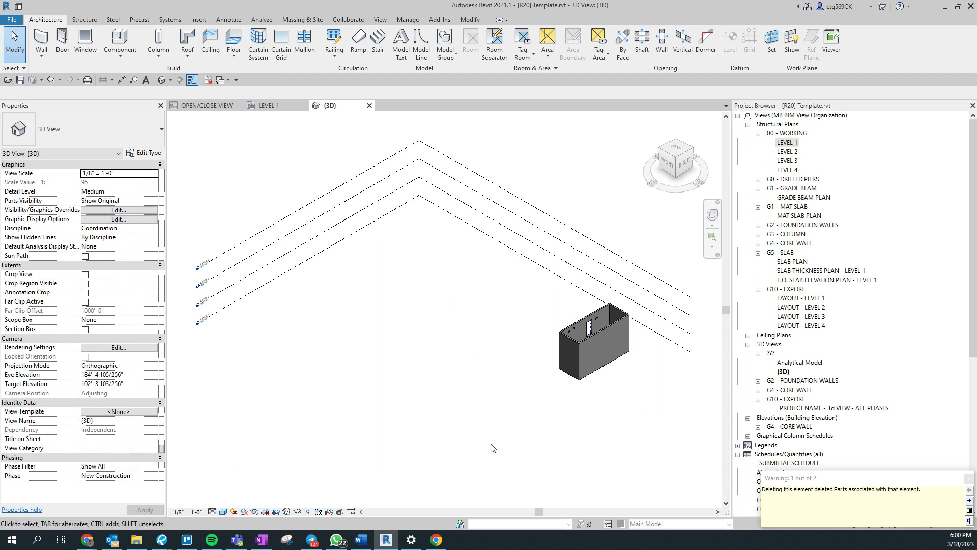
pyautogui.moveTo(656, 419); pyautogui.dragTo(260, 166)
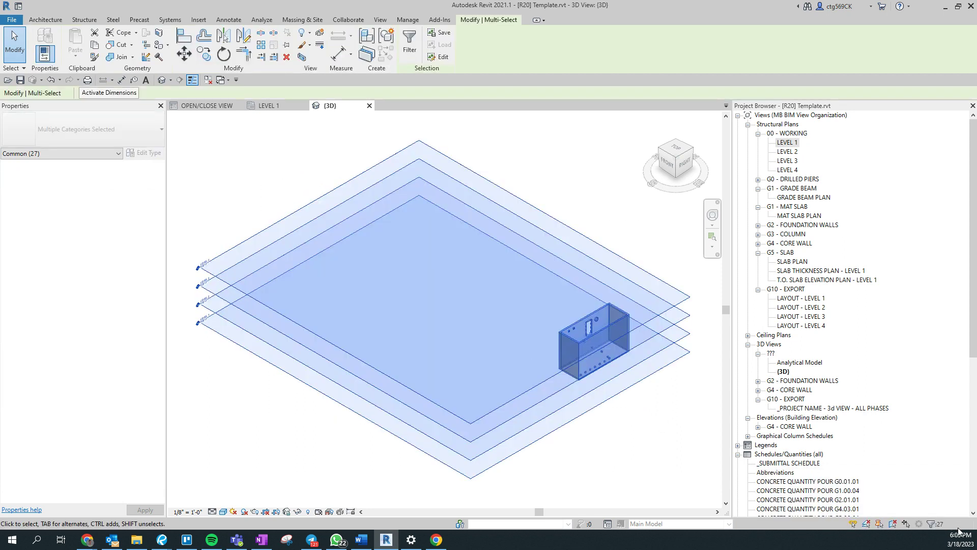
pyautogui.click(939, 521)
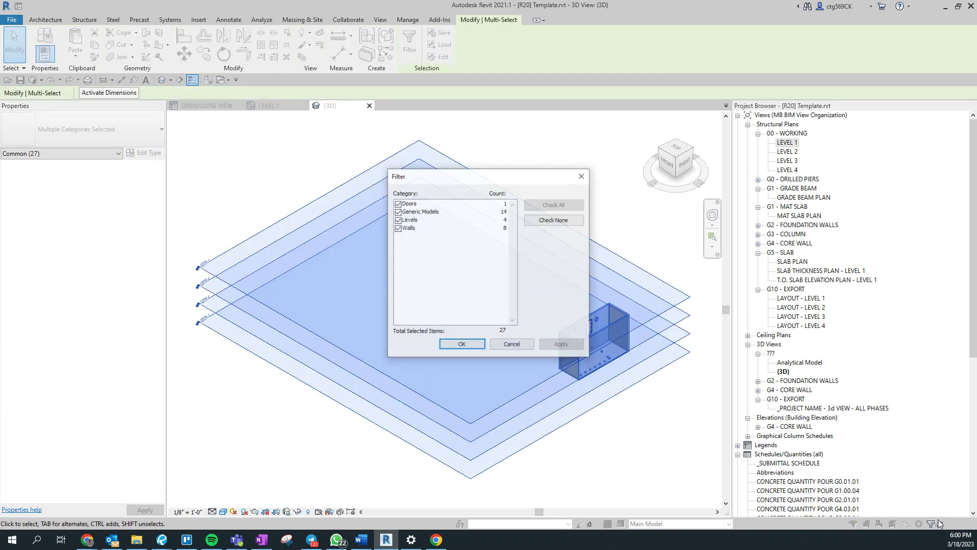
pyautogui.click(398, 219)
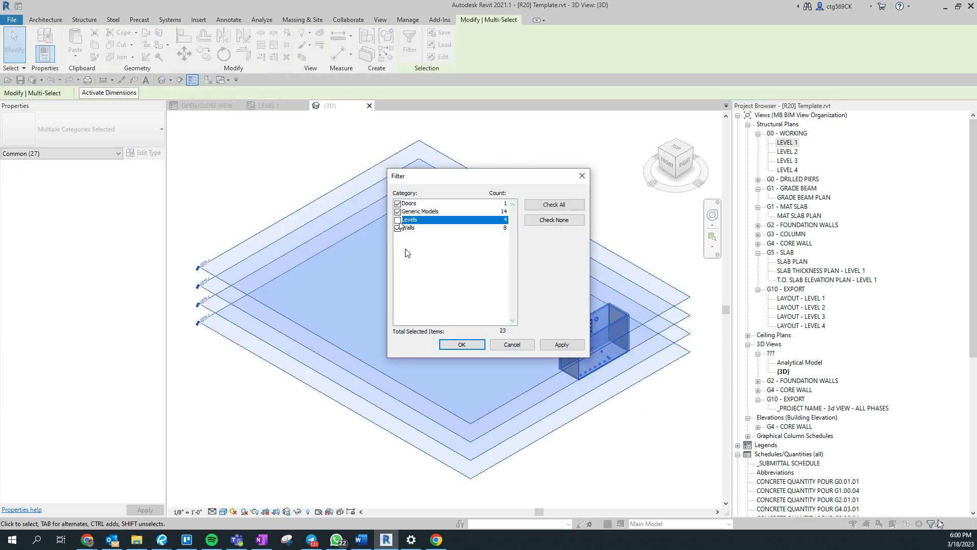
pyautogui.click(460, 345)
pyautogui.press('Delete')
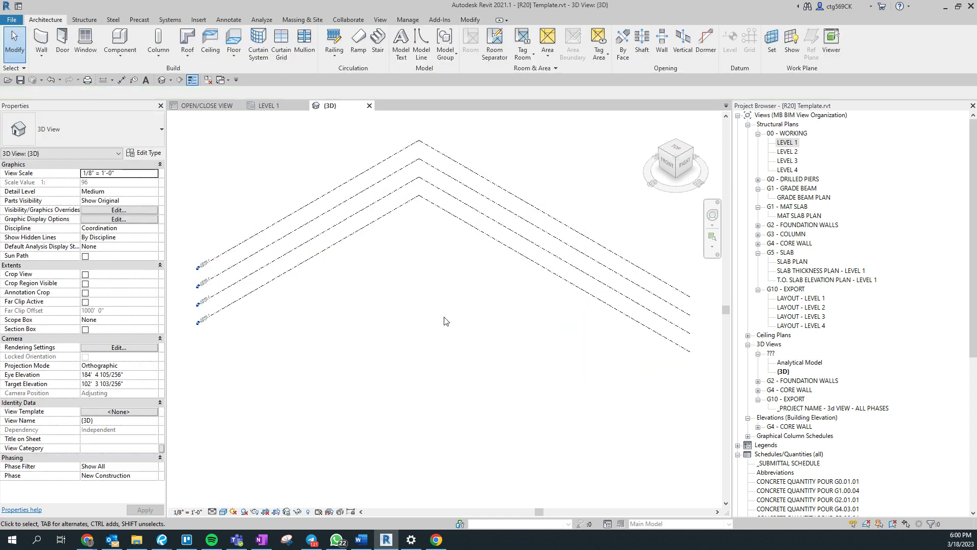
pyautogui.scroll(2, 469, 287)
pyautogui.scroll(-4, 447, 290)
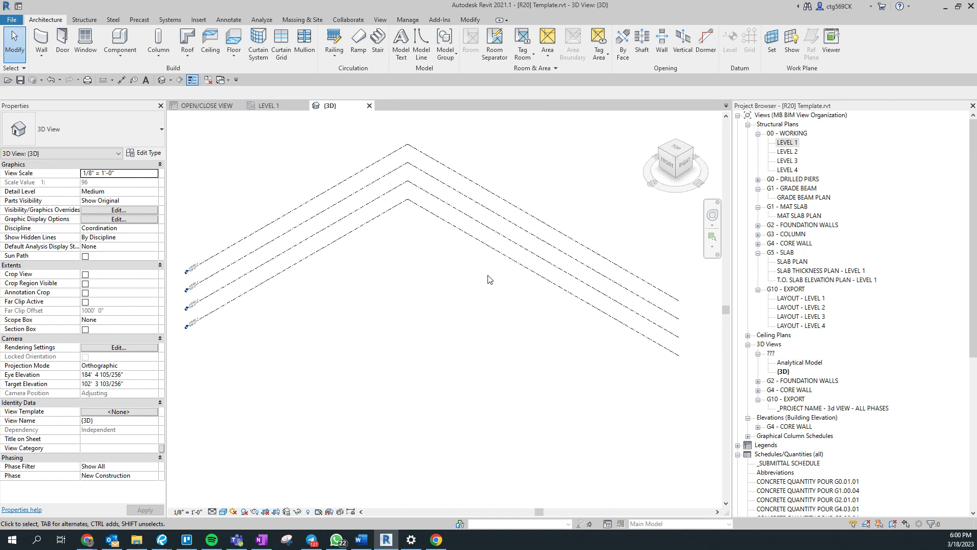
# Save the model as a new project named [R21] Modera University Park.rvt in the University Park folder.
pyautogui.click(11, 19)
pyautogui.click(46, 149)
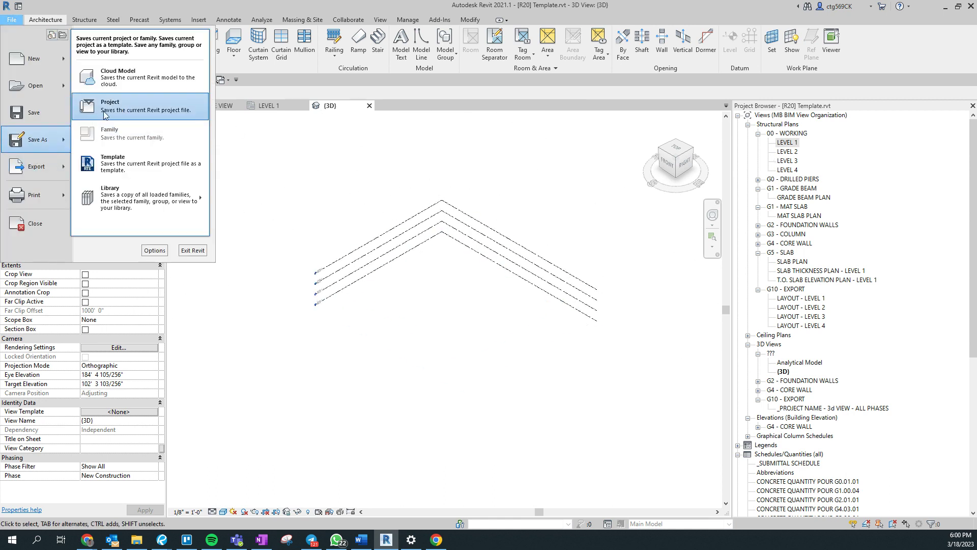
pyautogui.click(98, 115)
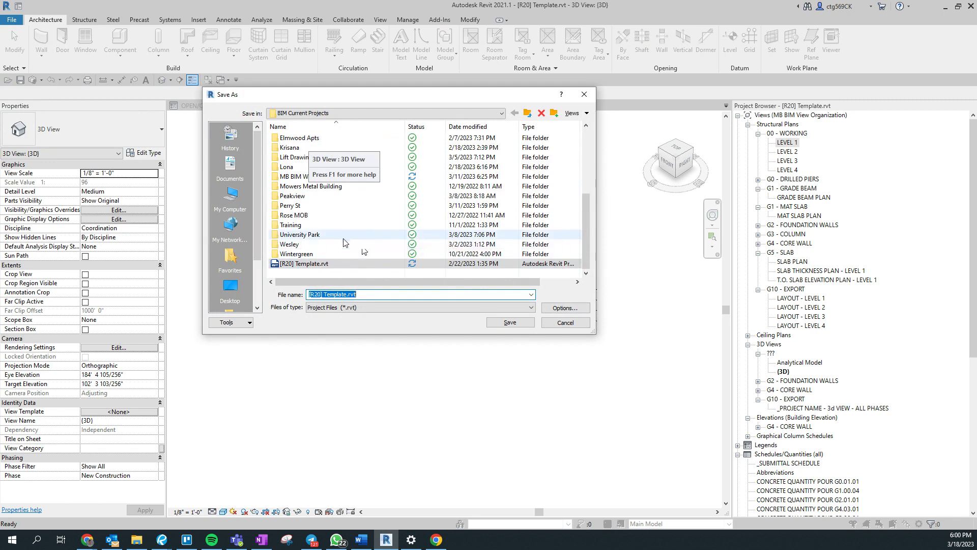
pyautogui.doubleClick(305, 234)
pyautogui.click(320, 294)
pyautogui.click(319, 294)
pyautogui.write('1')
pyautogui.doubleClick(336, 294)
pyautogui.press('BackSpace')
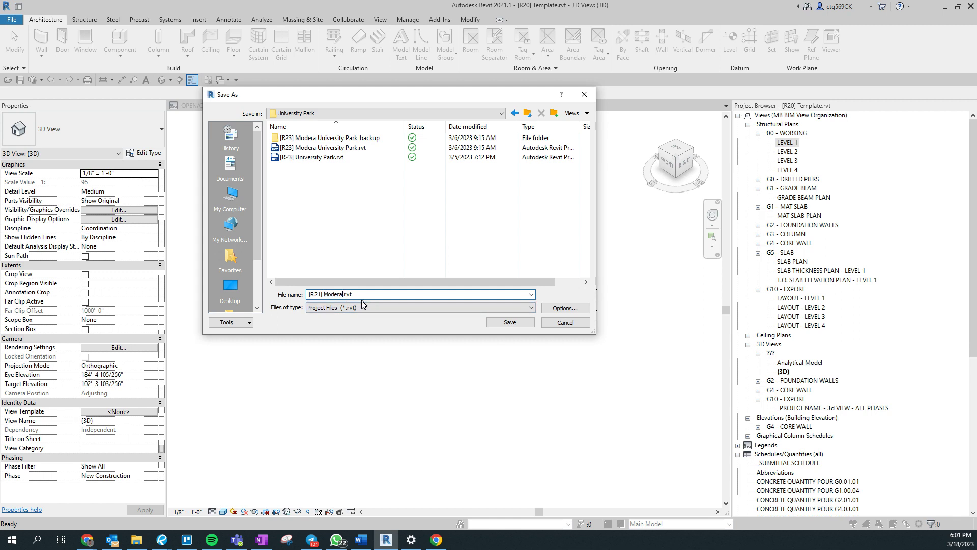
pyautogui.write('Modera UI')
pyautogui.press('BackSpace')
pyautogui.press('BackSpace')
pyautogui.click(509, 322)
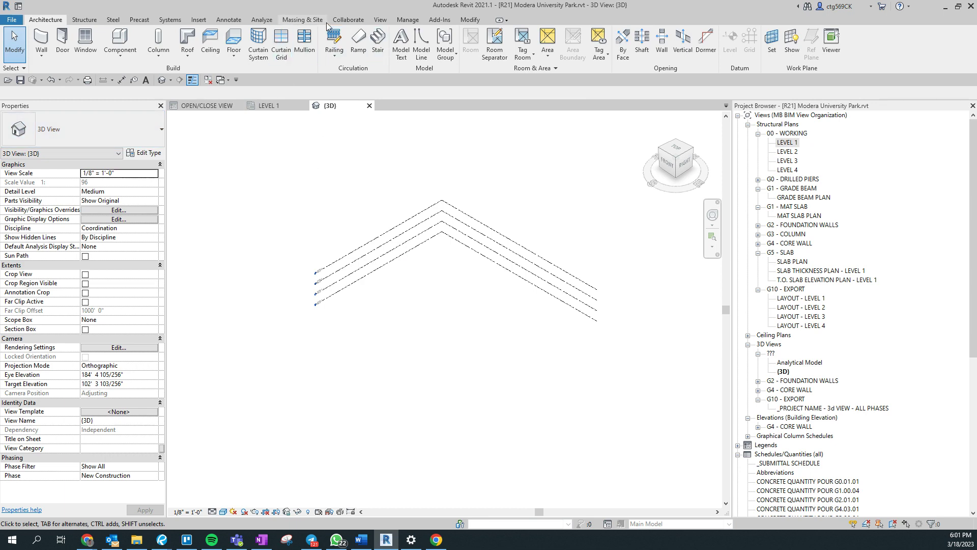
# Enable worksharing for the project and bring up its list of worksets.
pyautogui.click(348, 19)
pyautogui.click(122, 43)
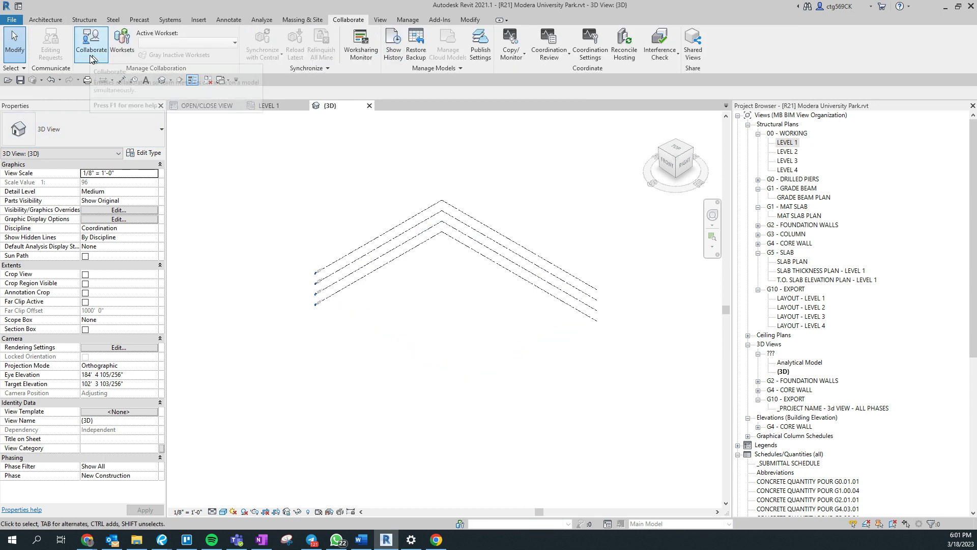
pyautogui.click(509, 320)
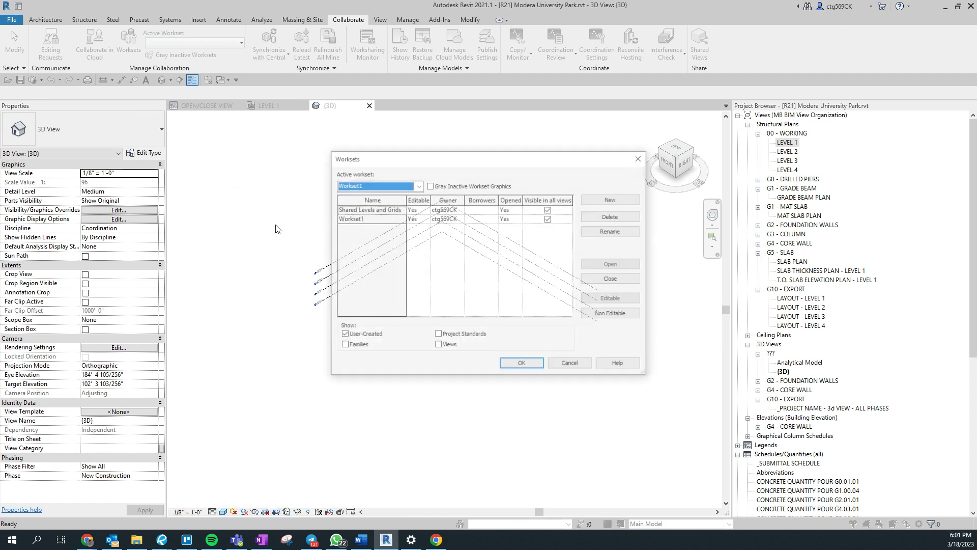
# Accept the default worksets and save the model to begin collaborating on it in the cloud.
pyautogui.click(519, 364)
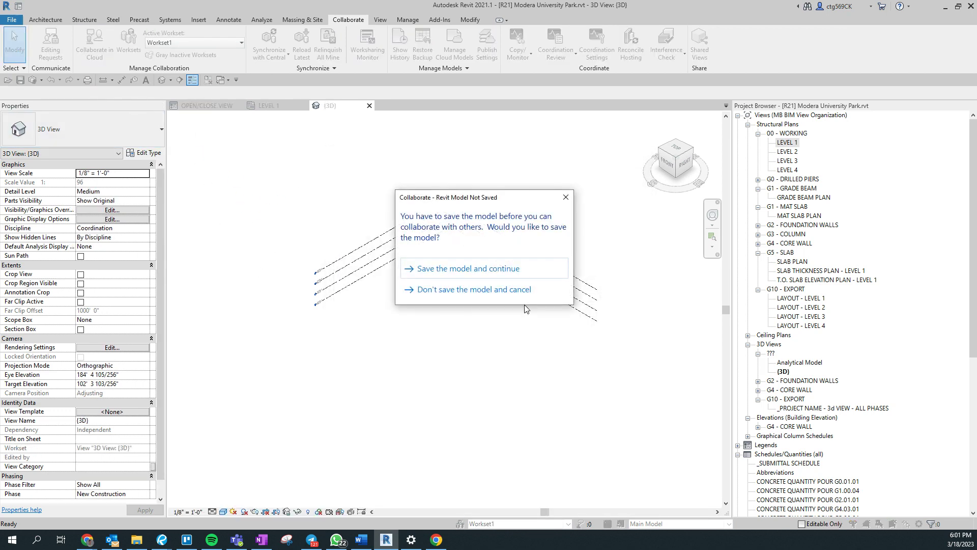
pyautogui.click(472, 273)
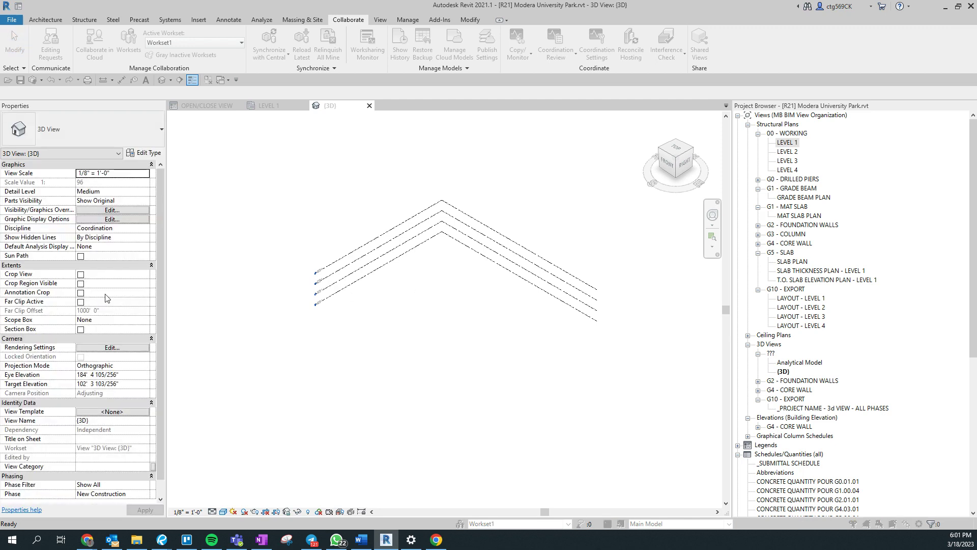
# Initiate cloud collaboration for the model in the Lift Drawing Models folder under MB BIM Solutions, Modera University Park, Project Files.
pyautogui.moveTo(0, 102); pyautogui.dragTo(675, 141)
pyautogui.click(634, 278)
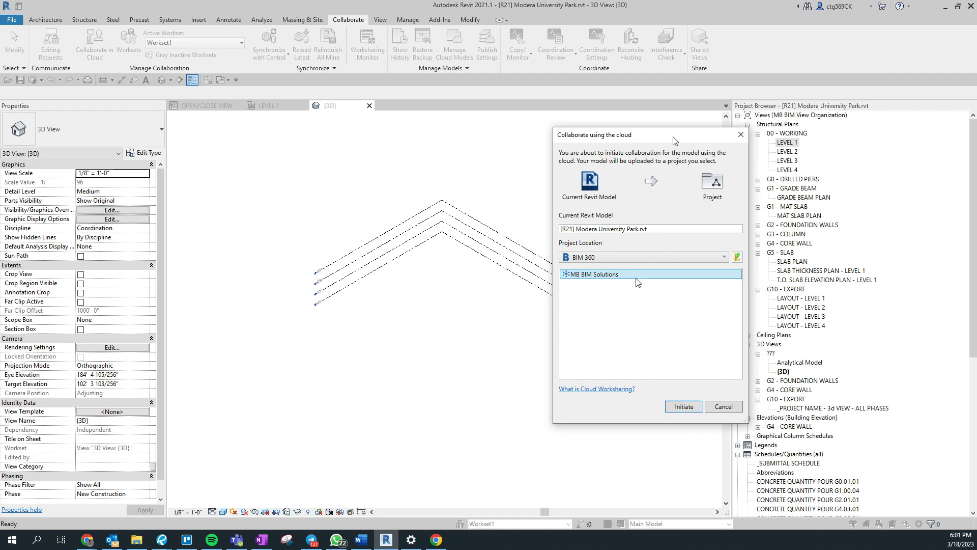
pyautogui.doubleClick(636, 278)
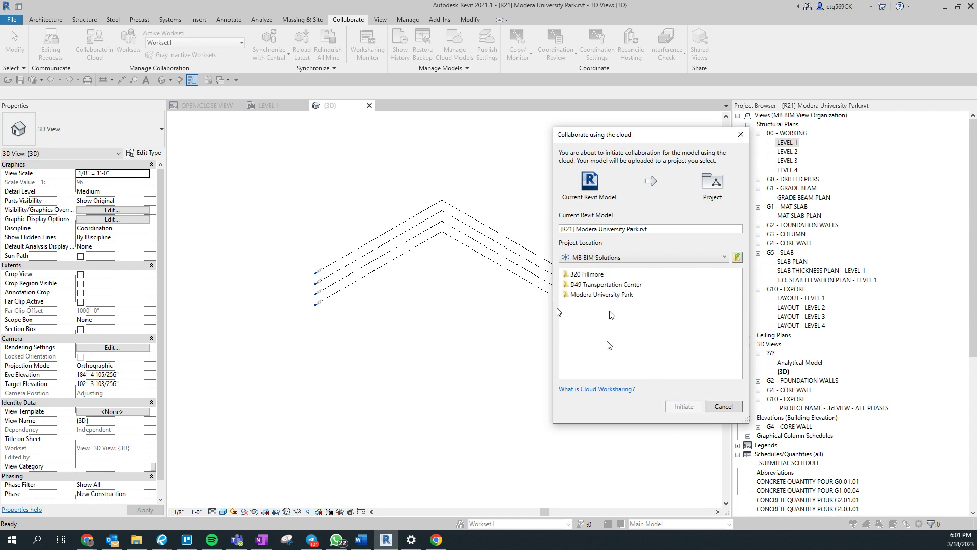
pyautogui.doubleClick(613, 295)
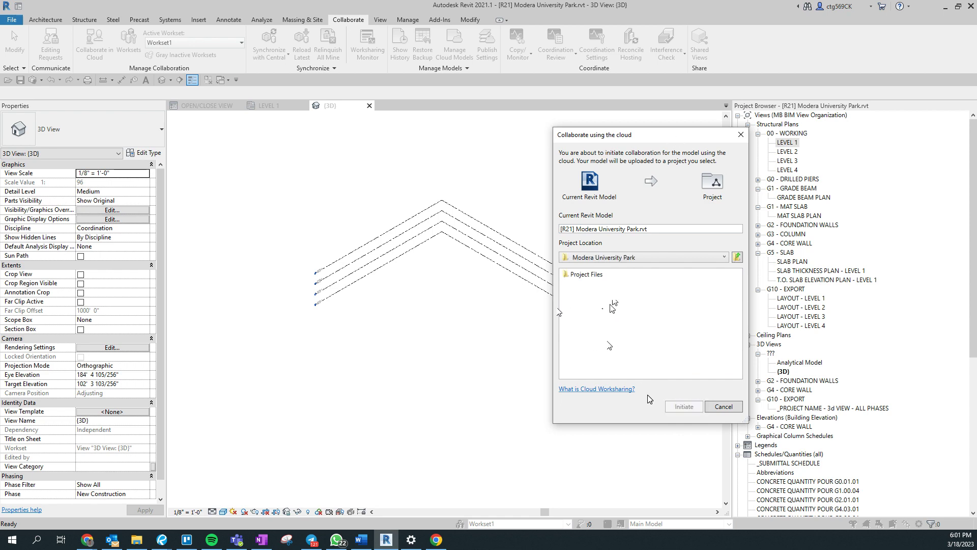
pyautogui.doubleClick(596, 276)
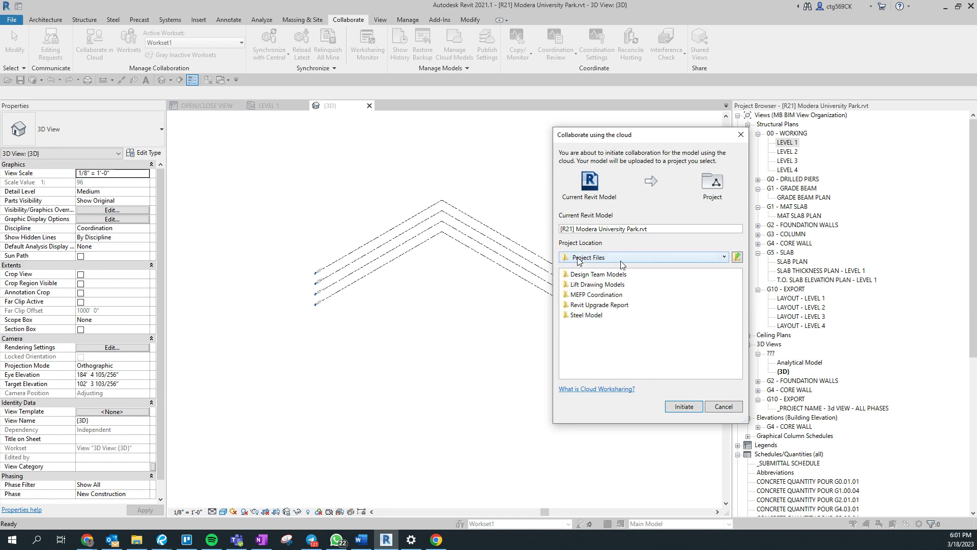
pyautogui.doubleClick(622, 284)
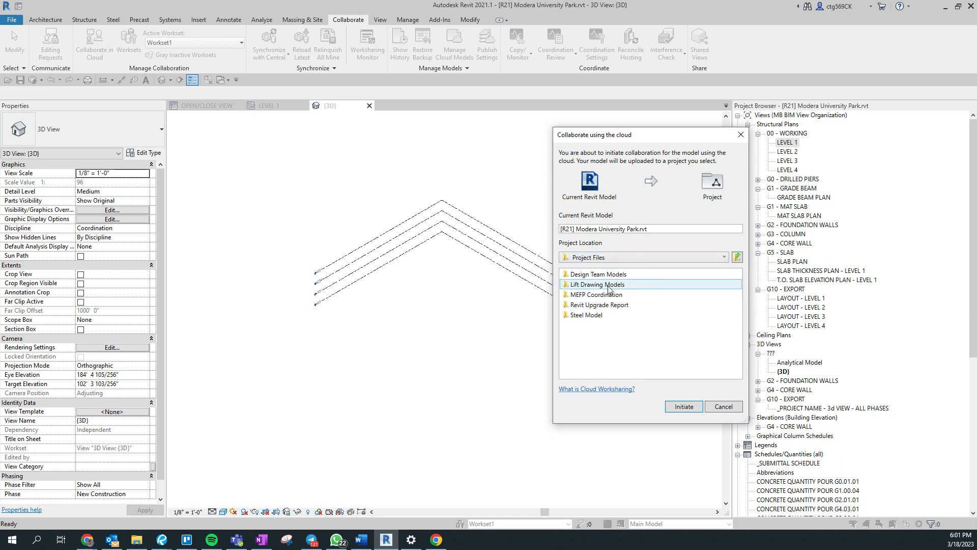
pyautogui.click(685, 407)
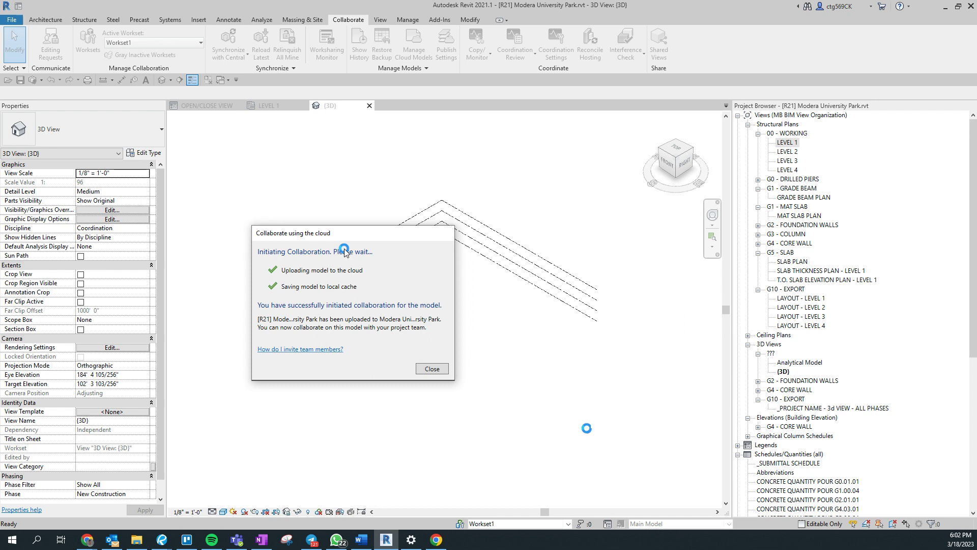
pyautogui.click(436, 372)
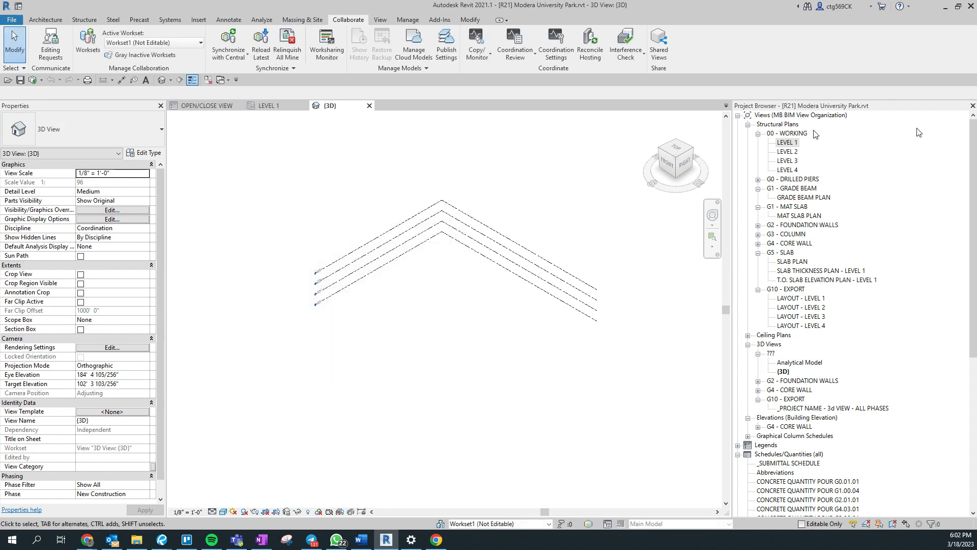
# Open the LEVEL 1 structural plan from the 00 - WORKING group.
pyautogui.doubleClick(787, 142)
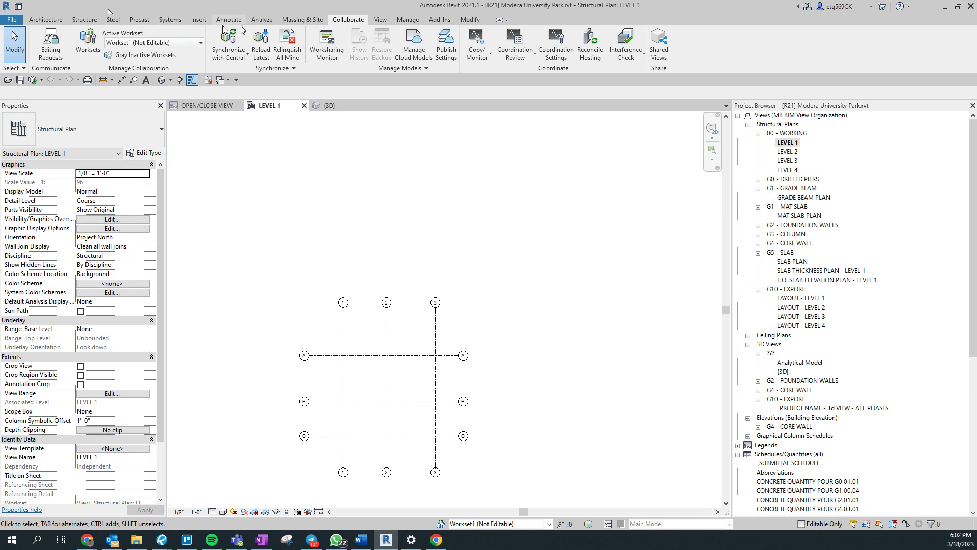
pyautogui.click(199, 19)
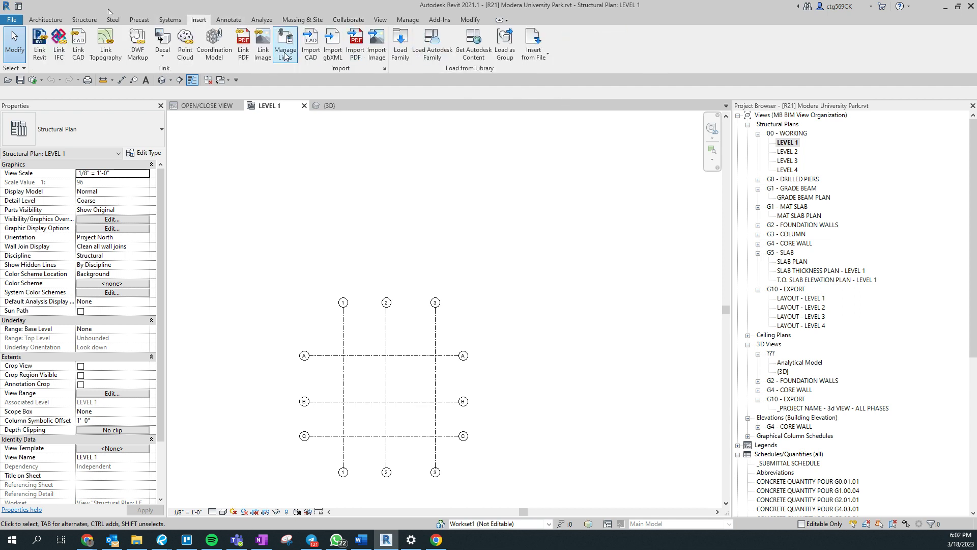
pyautogui.moveTo(359, 252)
pyautogui.mouseDown(button='middle')
pyautogui.moveTo(375, 219)
pyautogui.moveTo(369, 240)
pyautogui.mouseUp(button='middle')
pyautogui.scroll(-2, 370, 272)
pyautogui.scroll(3, 438, 386)
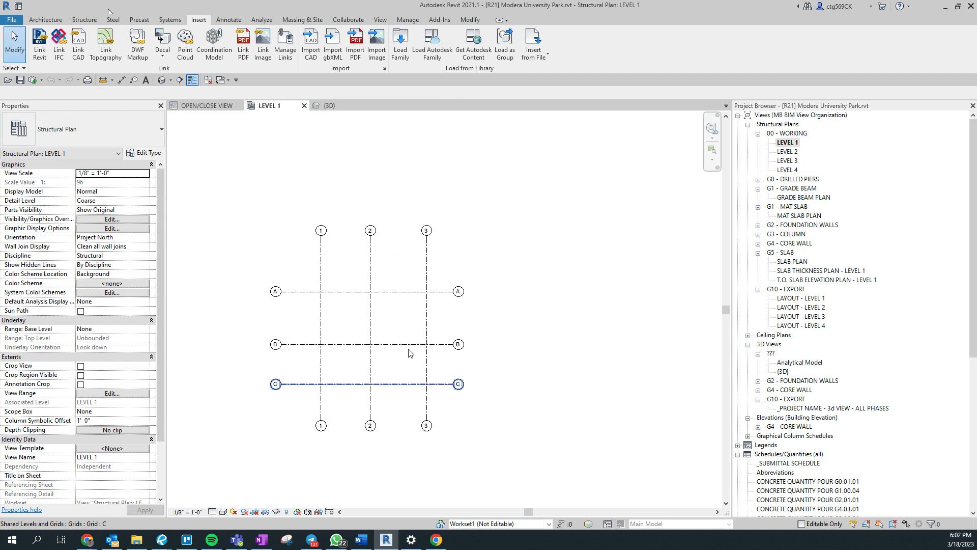
# Link 2023.01.31 - 21162.00_Modera University Park_S- unattached.rvt from Modera University Park's Project Files, Design Team Models folder, using Auto - Internal Origin to Internal Origin positioning.
pyautogui.click(285, 43)
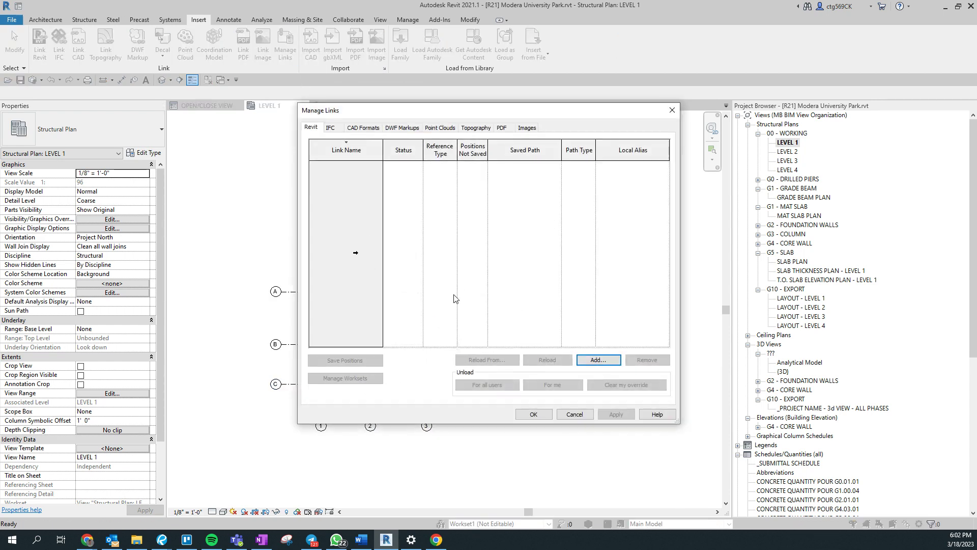
pyautogui.click(600, 360)
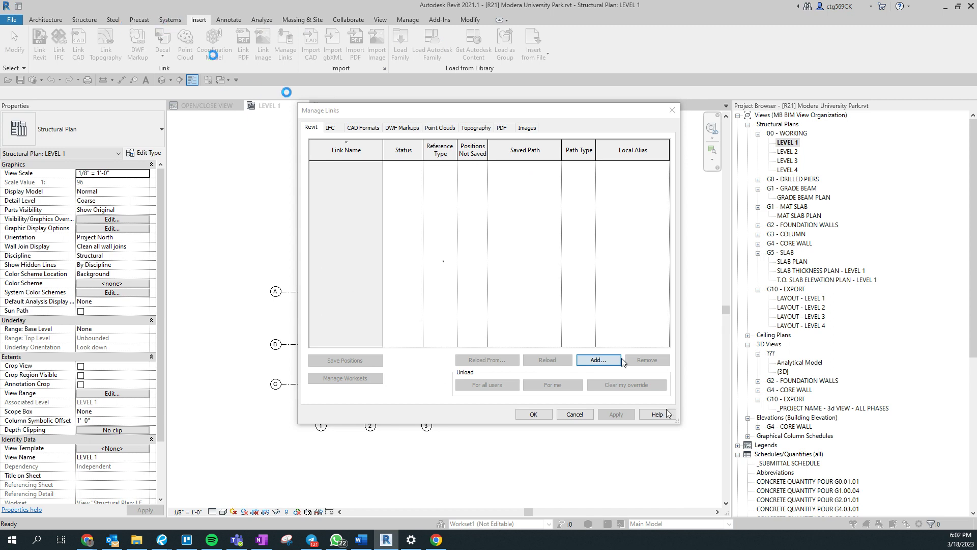
pyautogui.moveTo(194, 111); pyautogui.dragTo(359, 107)
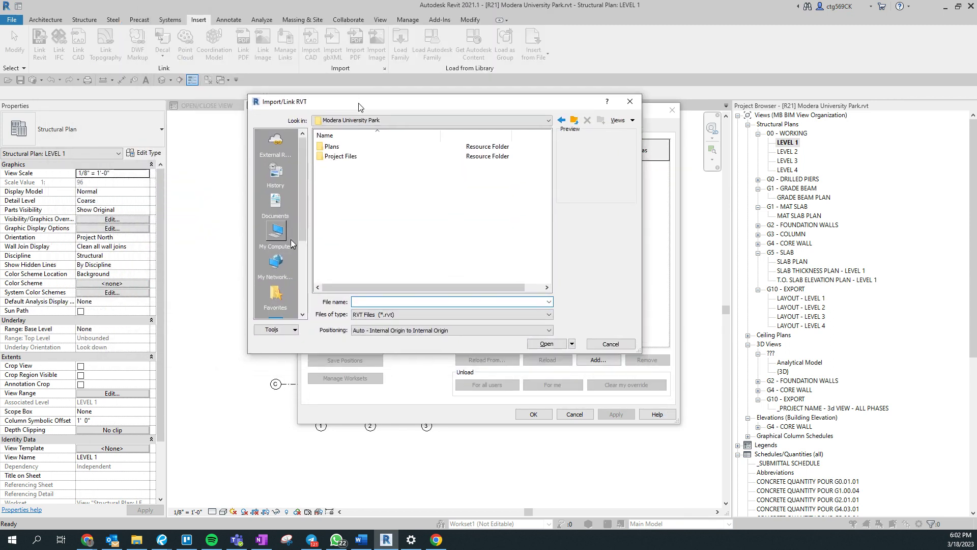
pyautogui.click(432, 121)
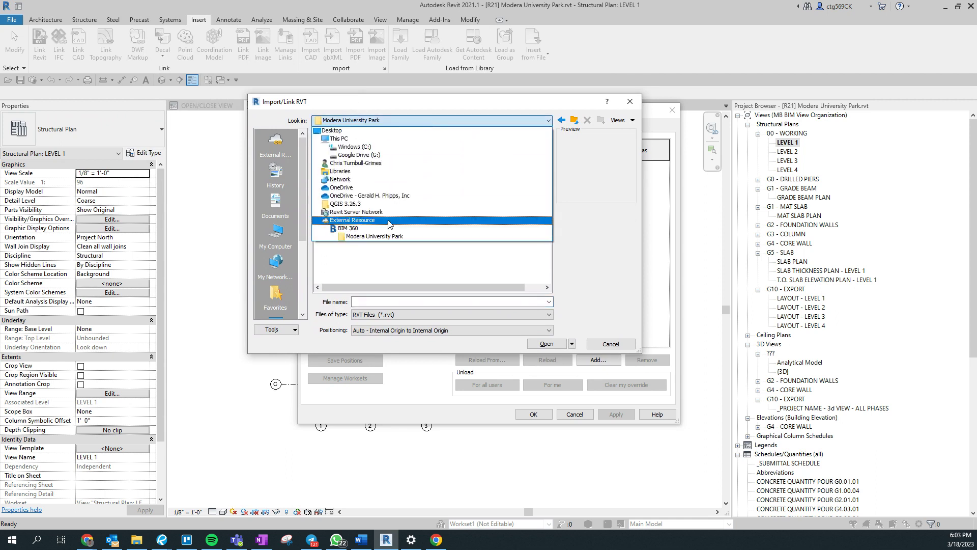
pyautogui.click(375, 236)
pyautogui.click(353, 158)
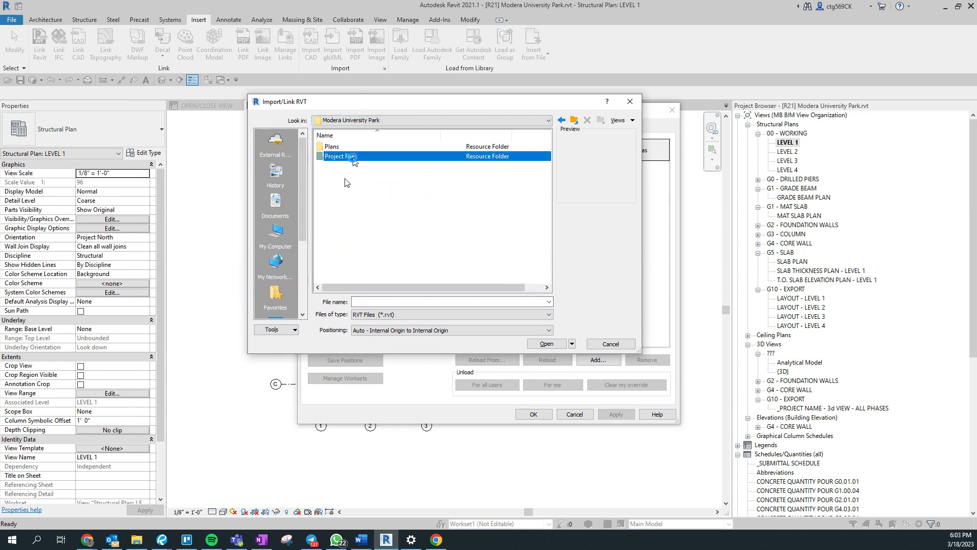
pyautogui.doubleClick(353, 158)
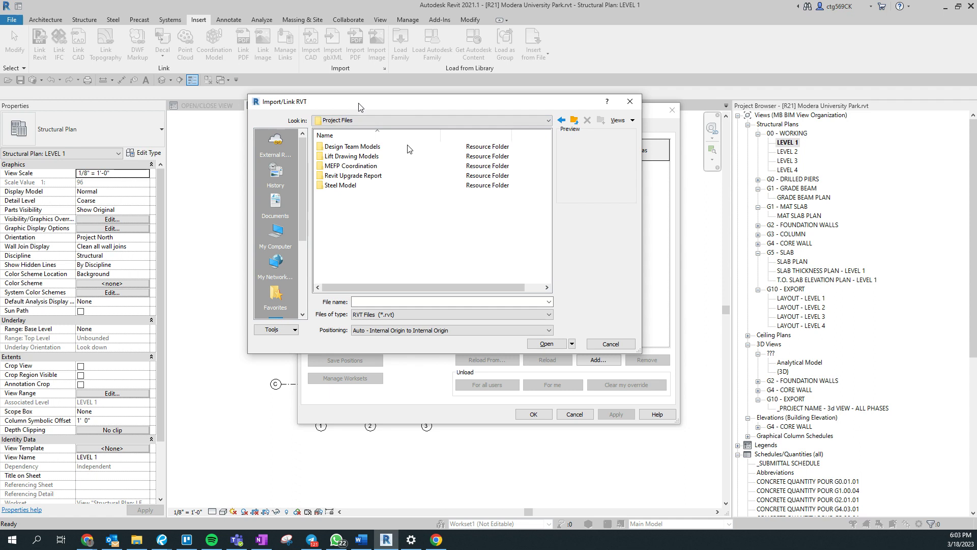
pyautogui.doubleClick(374, 148)
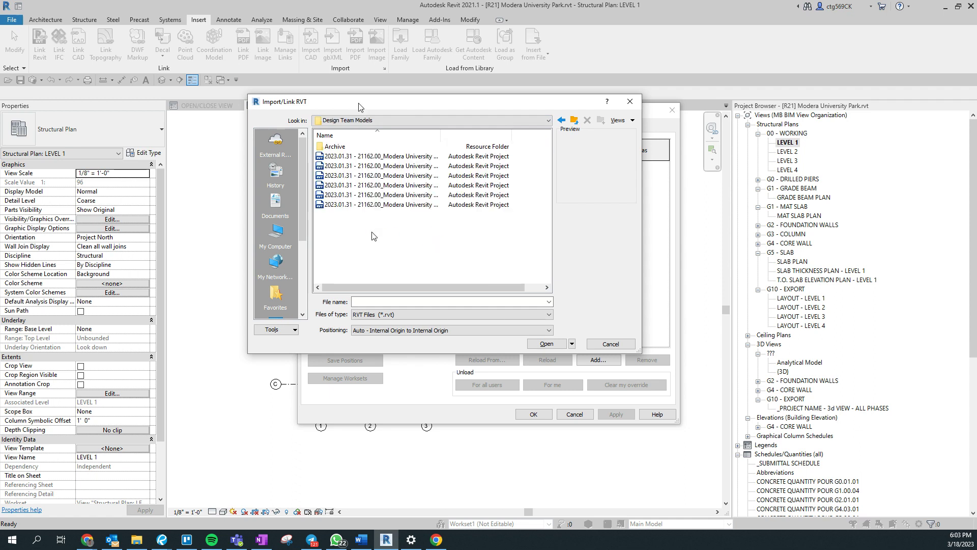
pyautogui.moveTo(440, 135); pyautogui.dragTo(529, 136)
pyautogui.click(412, 195)
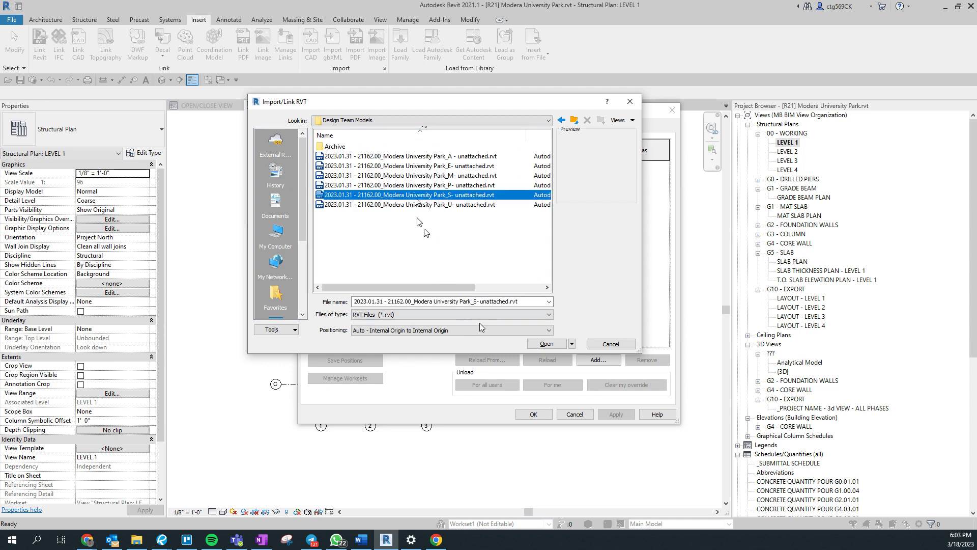
pyautogui.click(544, 344)
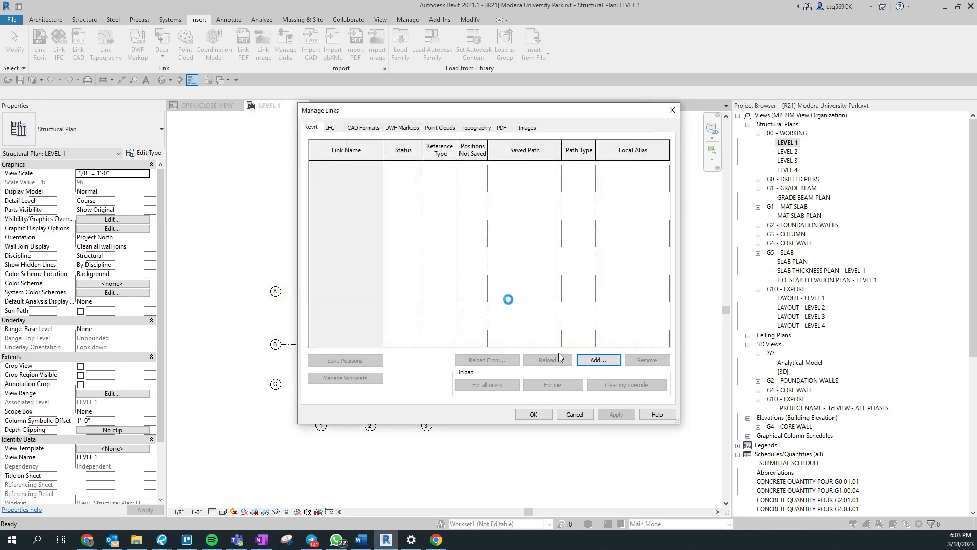